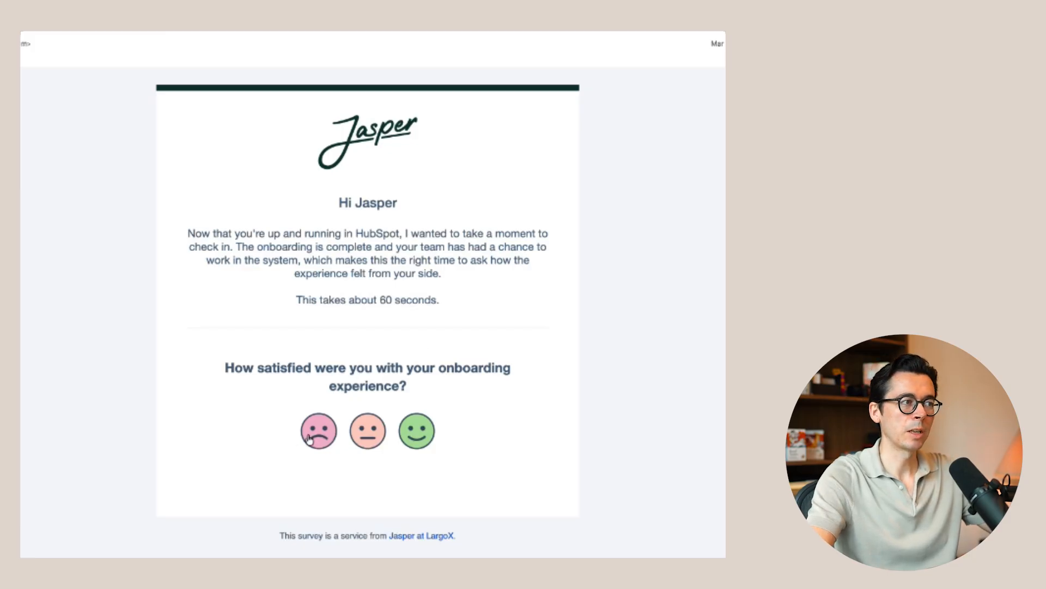
Open the onboarding satisfaction survey from the email with the happy rating, and check the follow-up questions for the neutral and unhappy ratings.
left_click(421, 434)
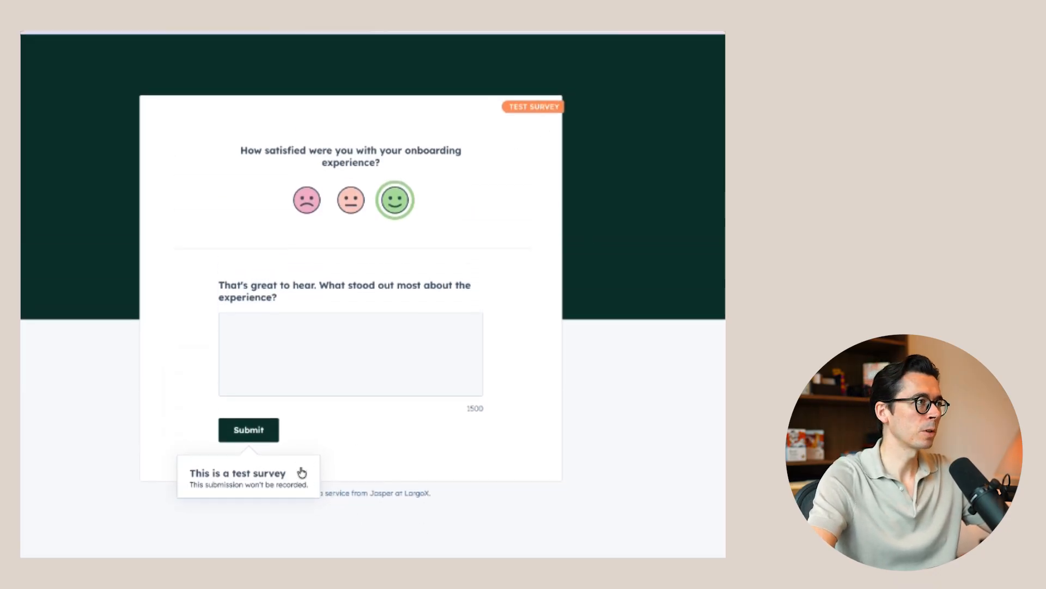
left_click(305, 472)
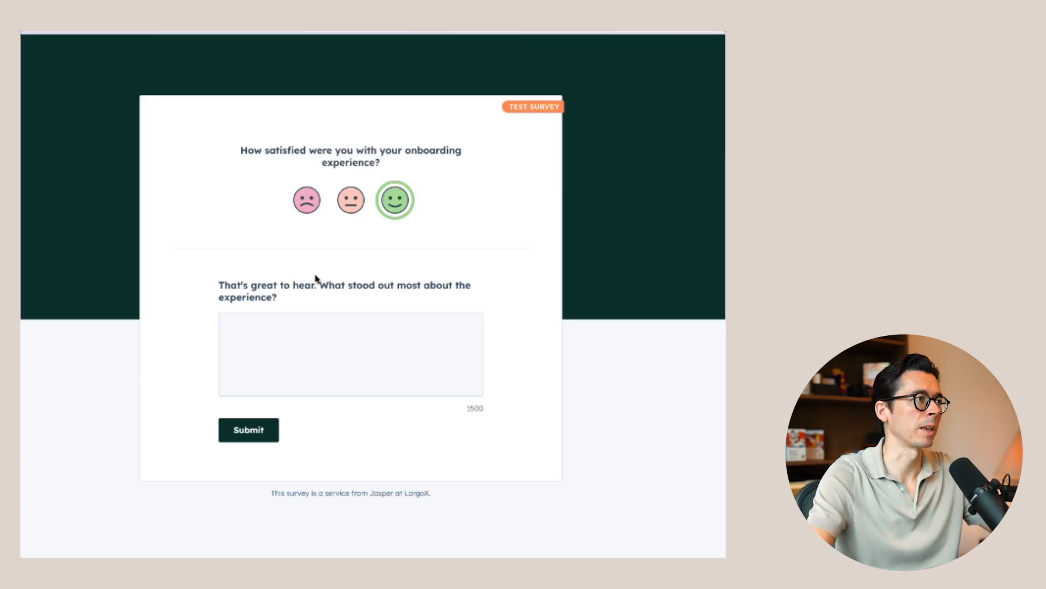
left_click(361, 212)
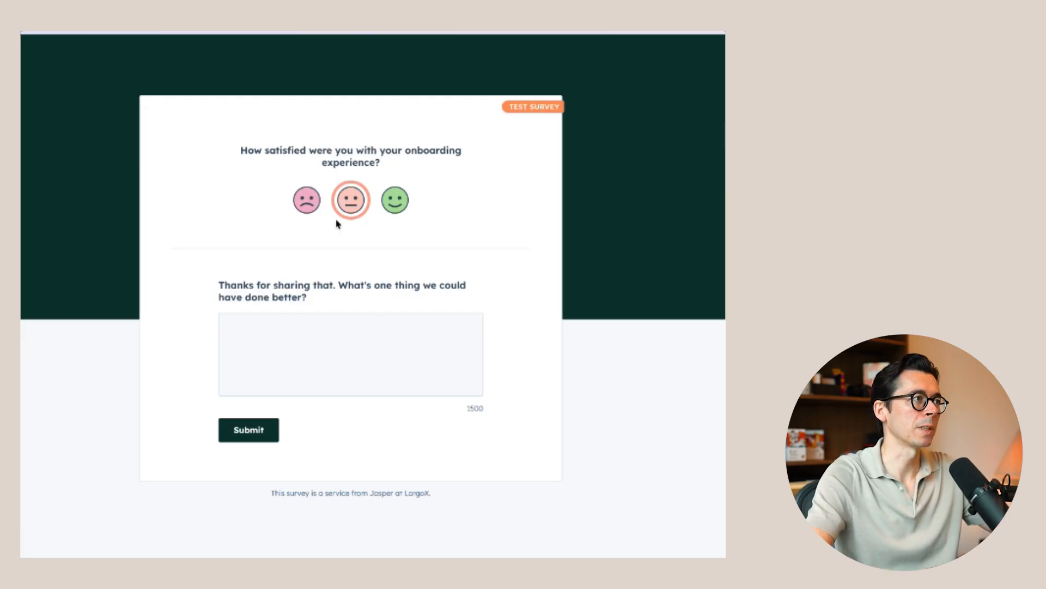
left_click(307, 201)
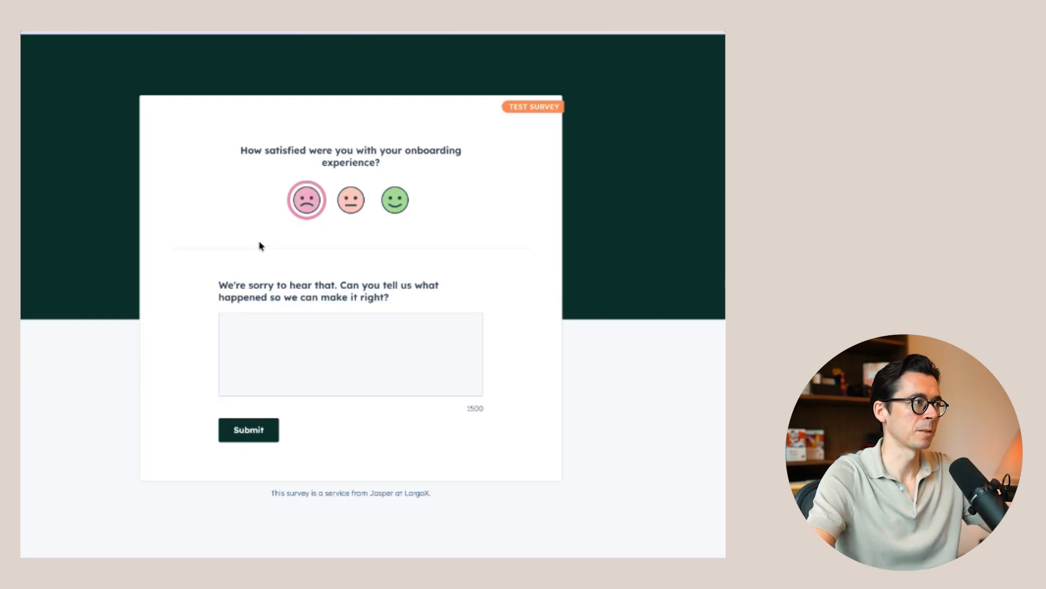
Rate the onboarding as happy, comment on the very hands-on onboarding process ending with "Awesome experience!", and submit the test survey.
left_click(394, 202)
left_click(301, 338)
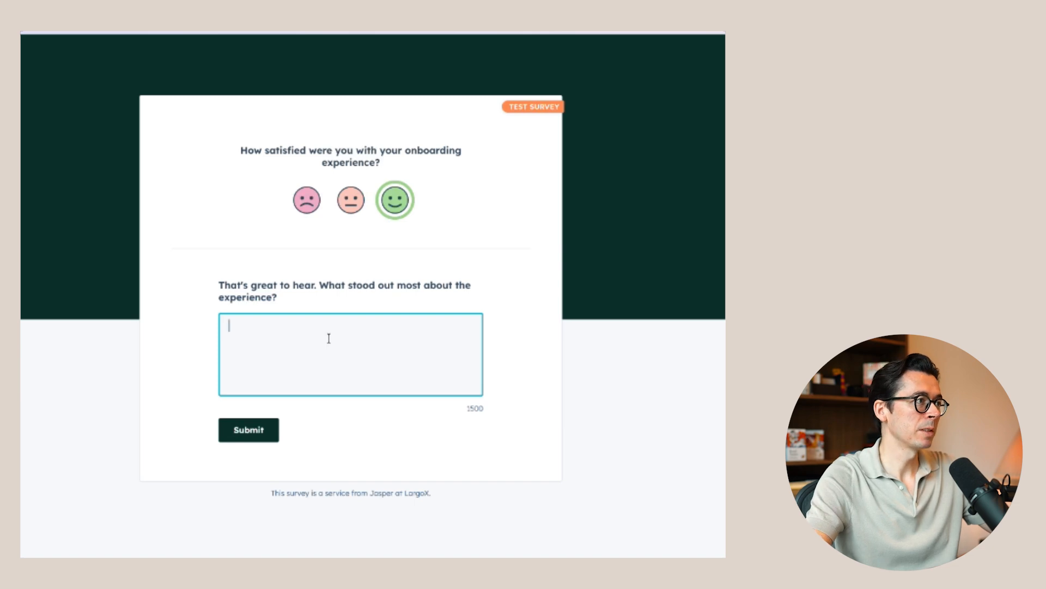
type("Jasper was v")
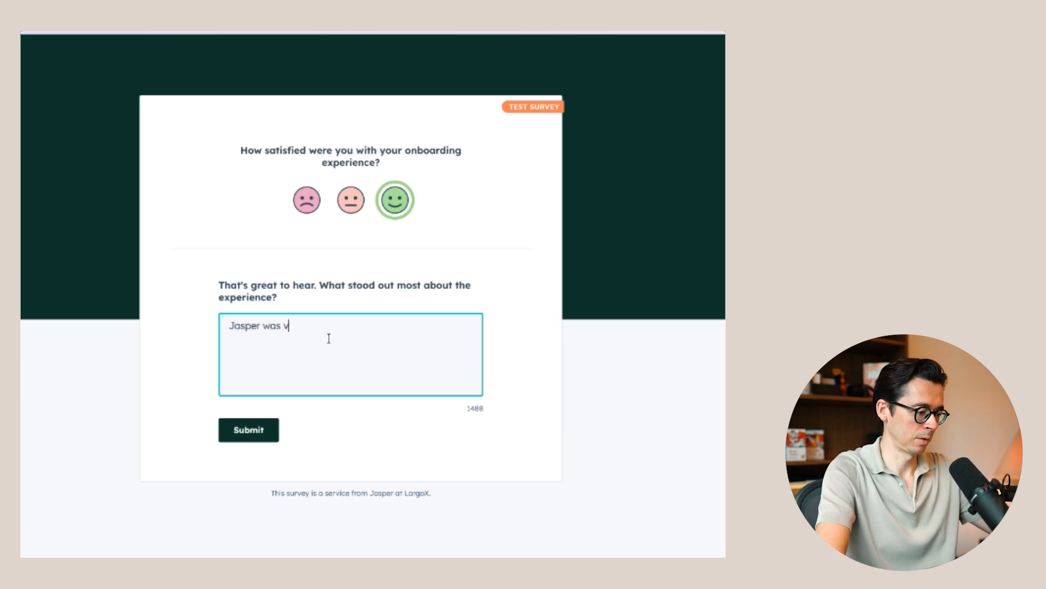
type("ery hands-o")
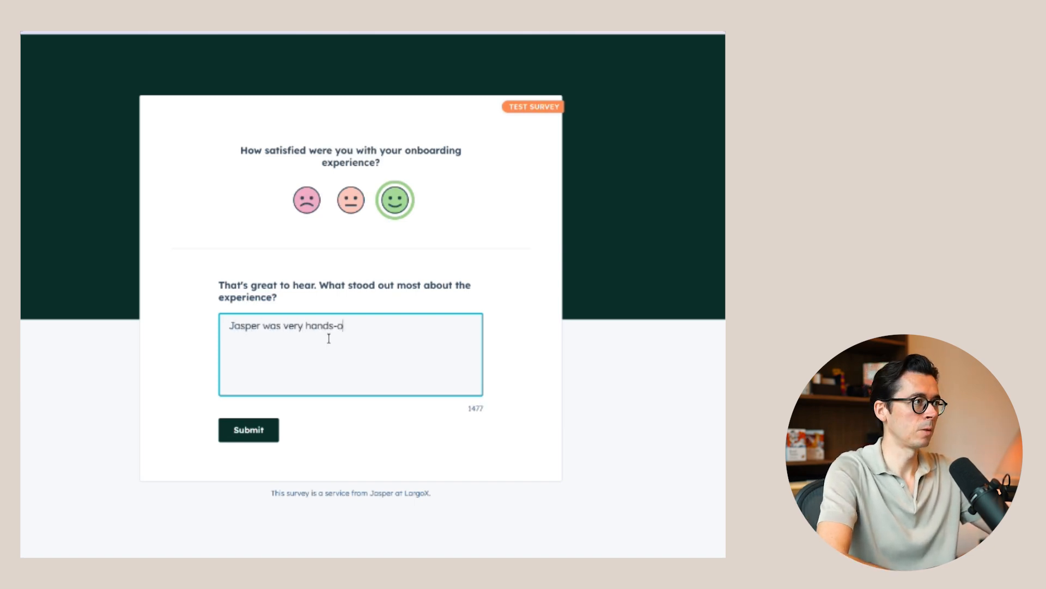
type("n during the onboarding")
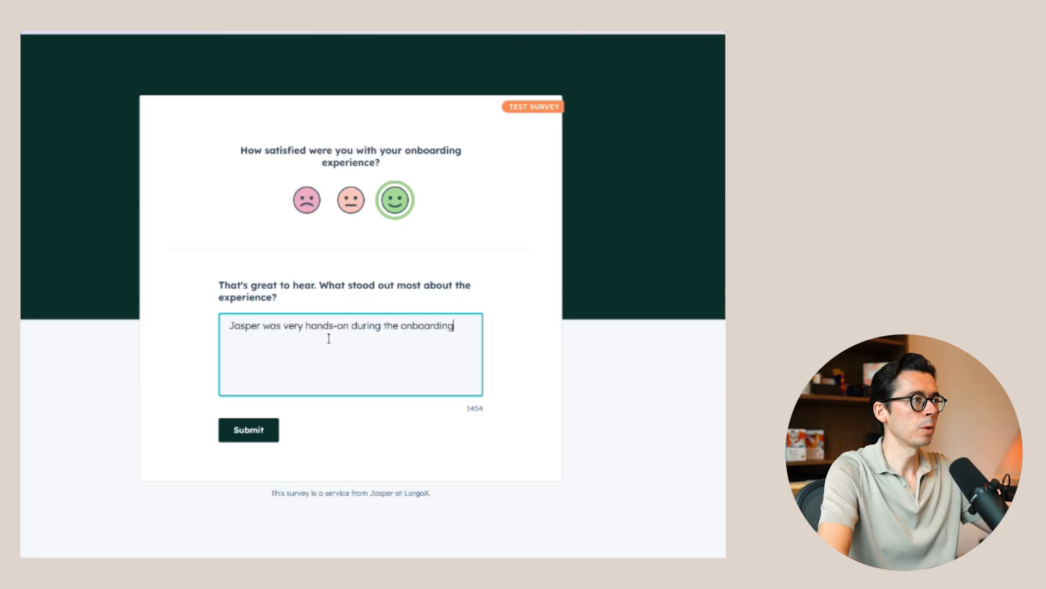
type(" process. Awesome experience!")
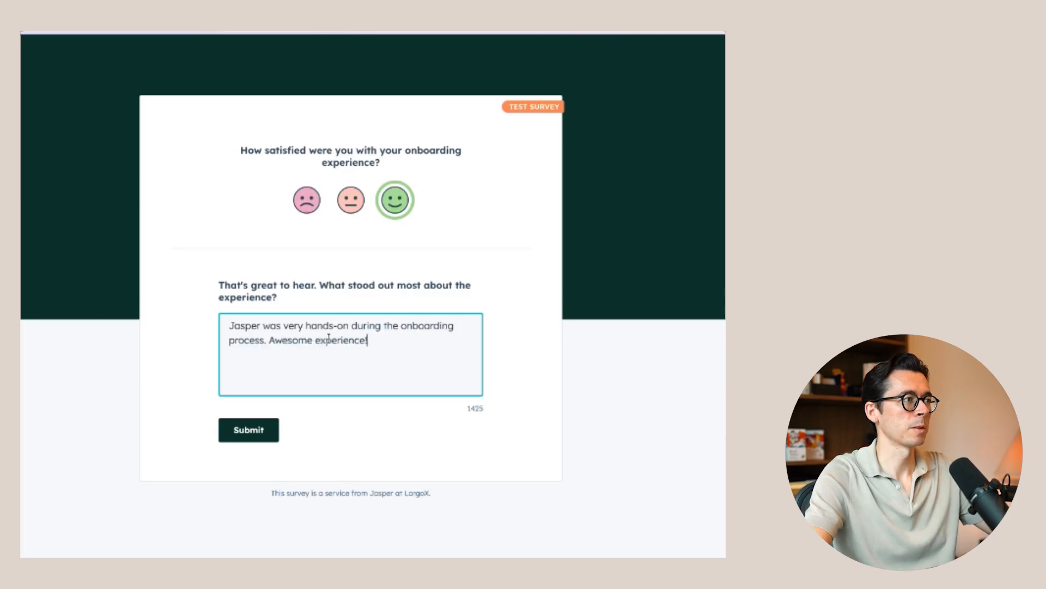
left_click(243, 431)
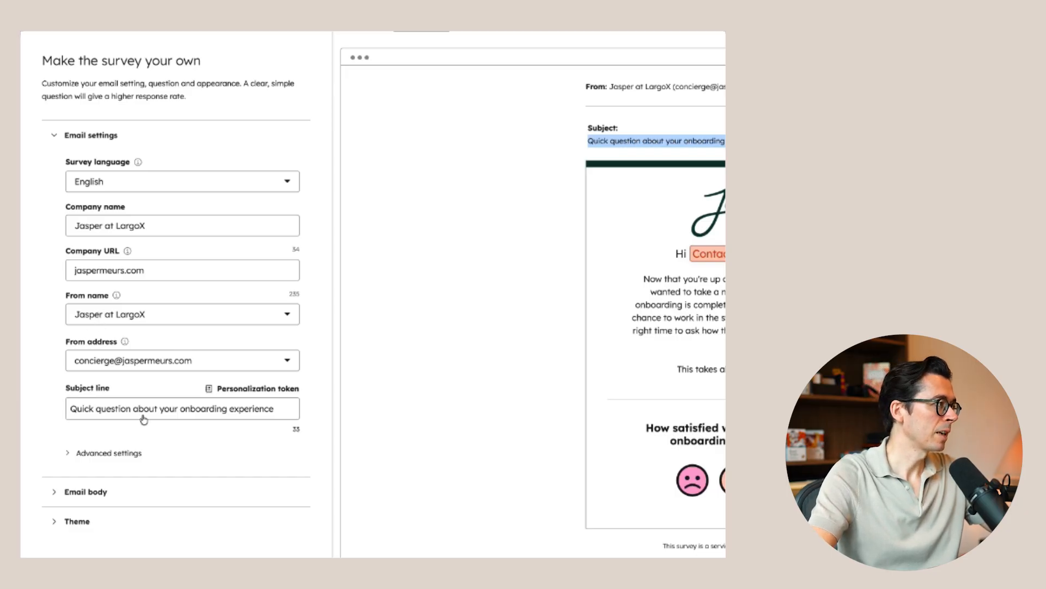
Examine the survey email's advanced settings, email body and theme options, including the office location, greeting, introduction, logo and color.
left_click(103, 453)
scroll(107, 346, "down", 5)
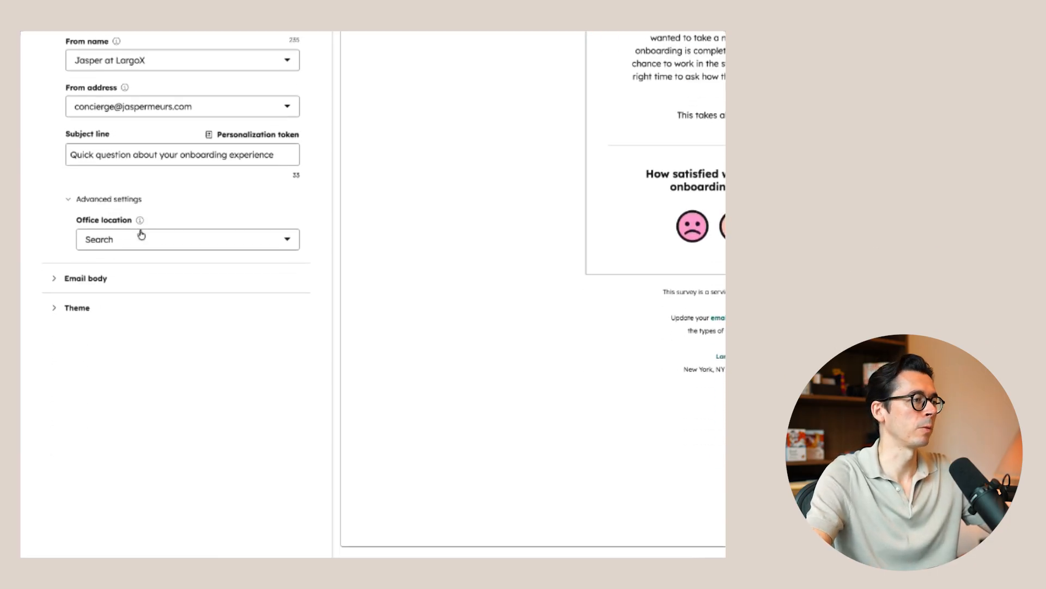
left_click(109, 276)
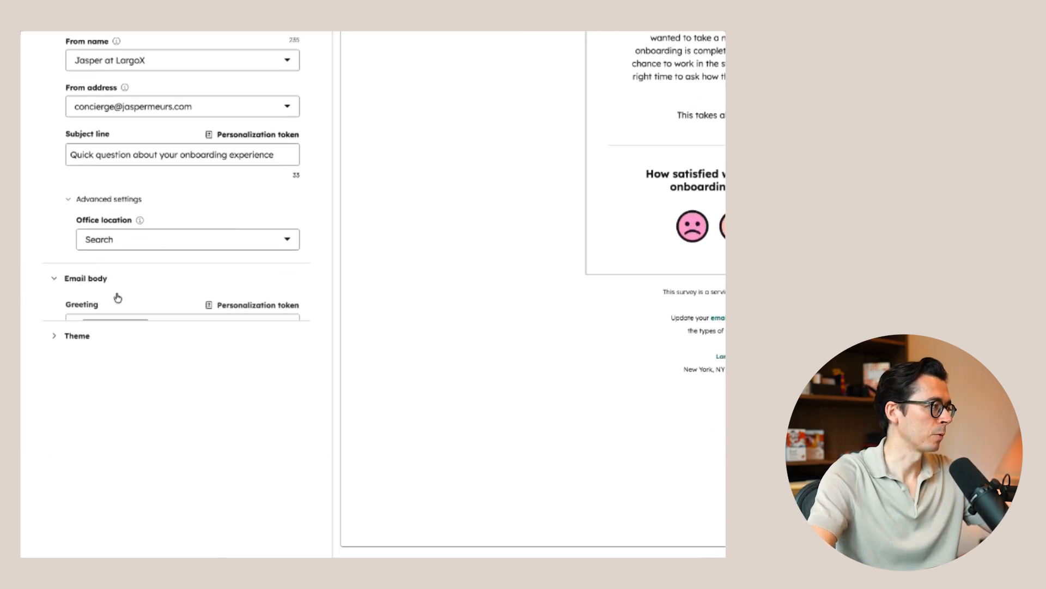
scroll(155, 294, "down", 1)
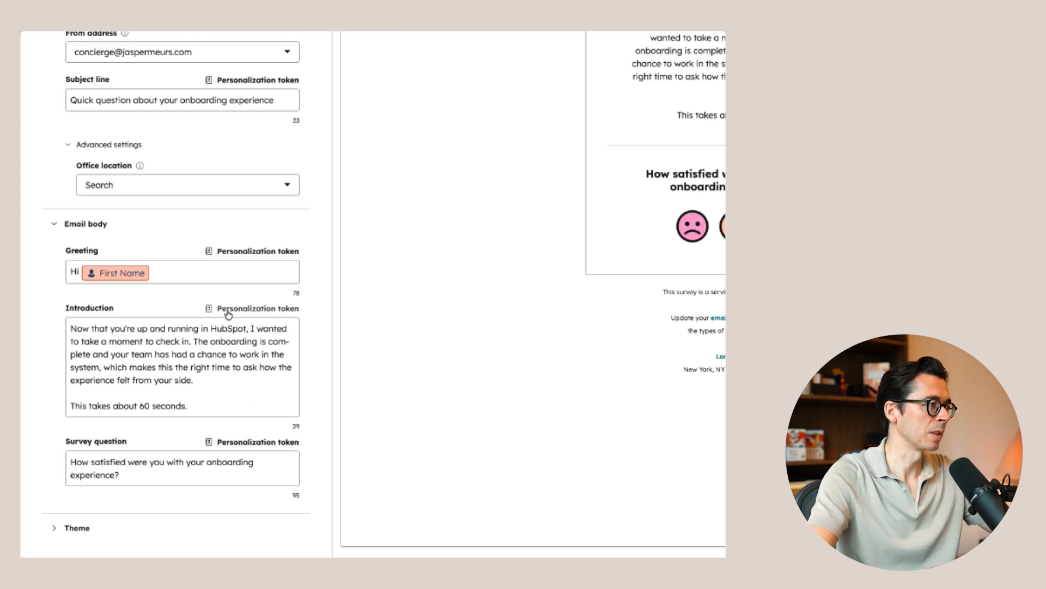
left_click(63, 529)
scroll(162, 466, "down", 5)
scroll(276, 340, "down", 1)
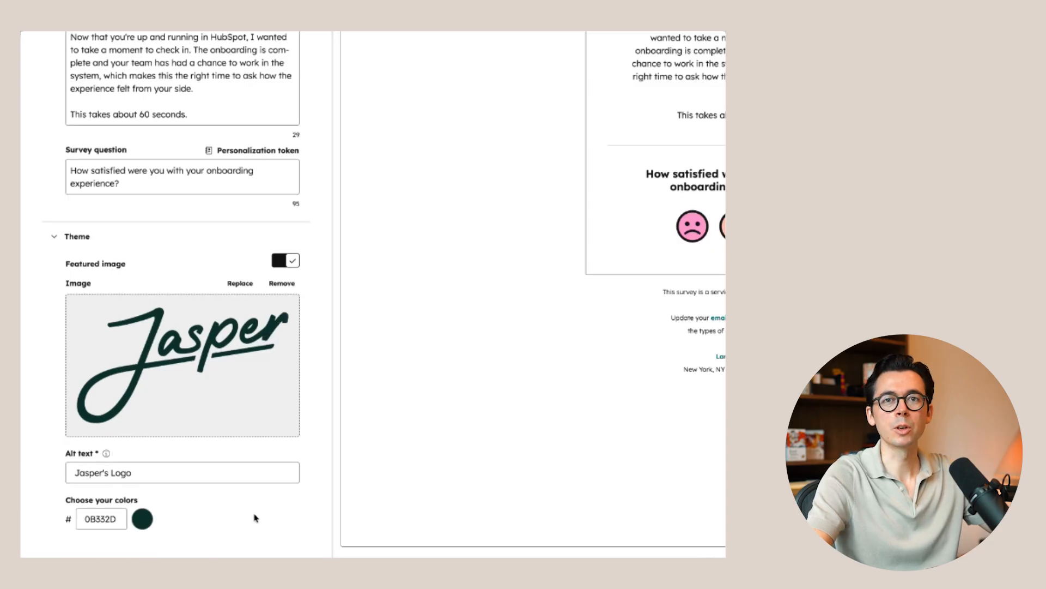
scroll(255, 518, "up", 6)
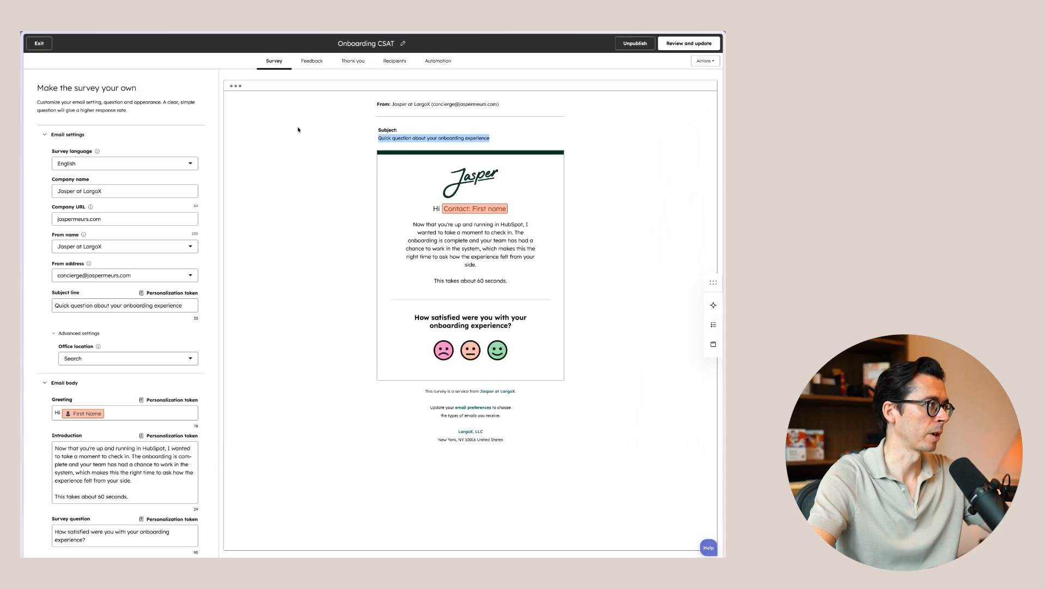
Review the survey's feedback questions and the thank you messages for happy, neutral and unhappy responses.
left_click(312, 61)
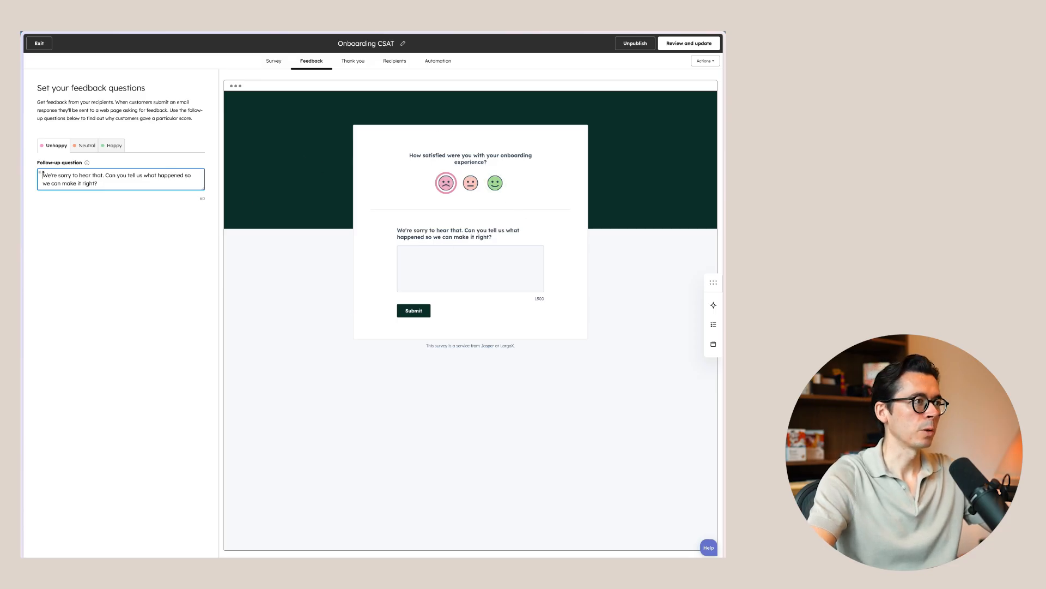
left_click(353, 61)
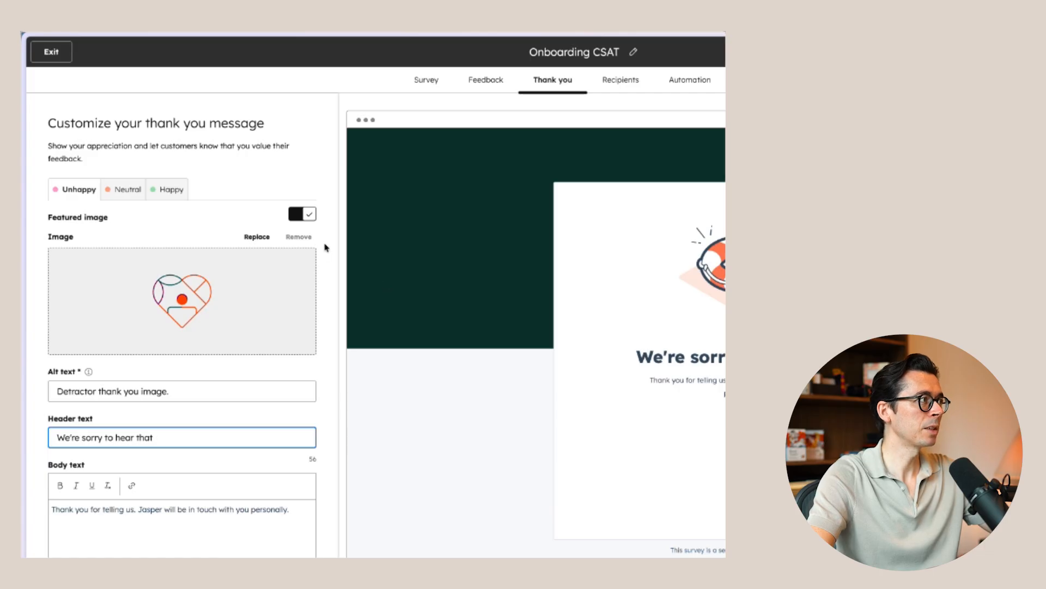
left_click(171, 189)
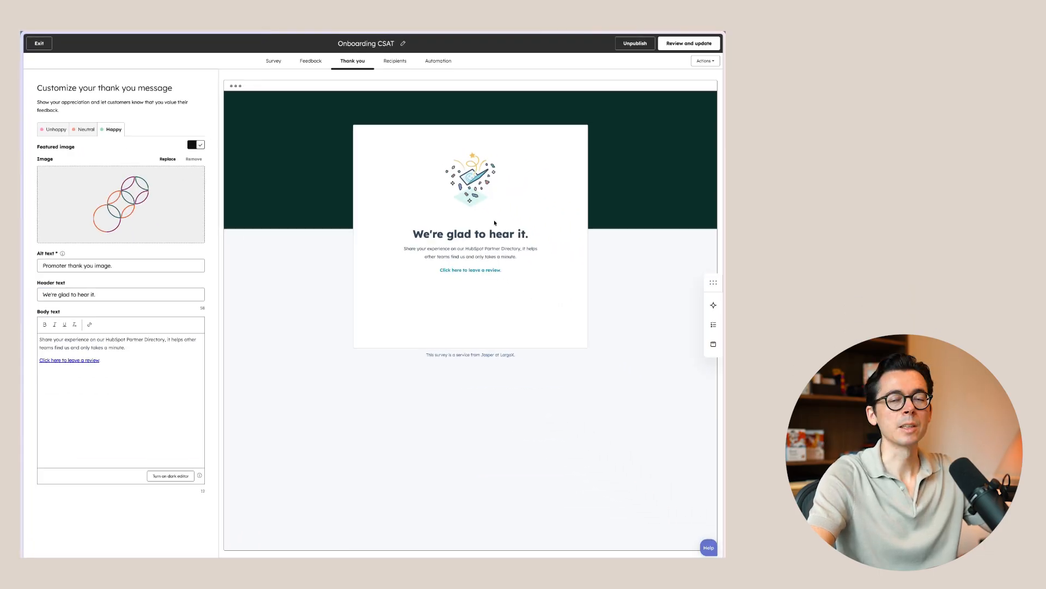
left_click(88, 131)
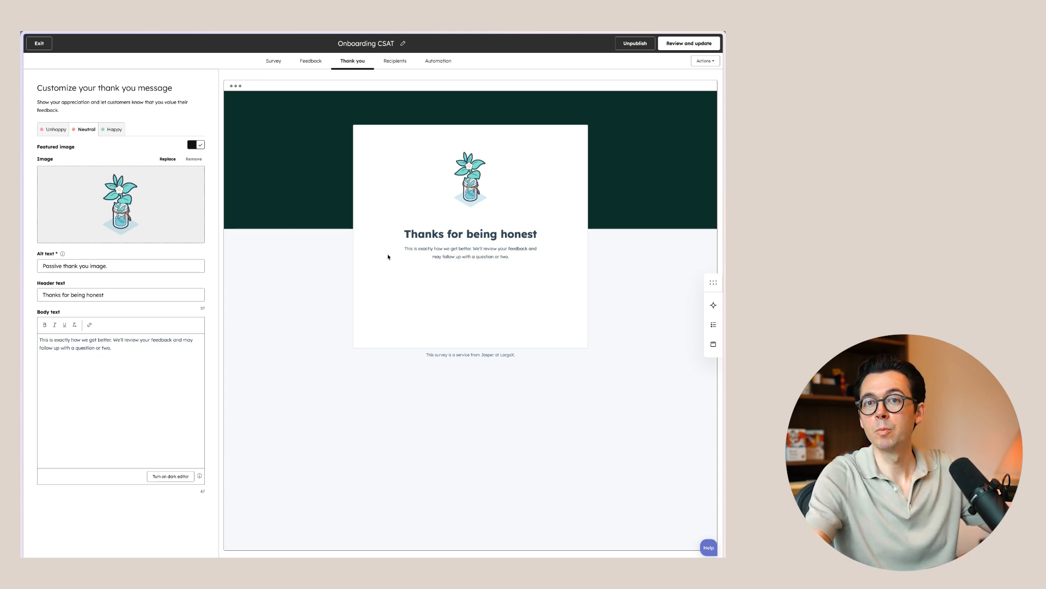
left_click(55, 129)
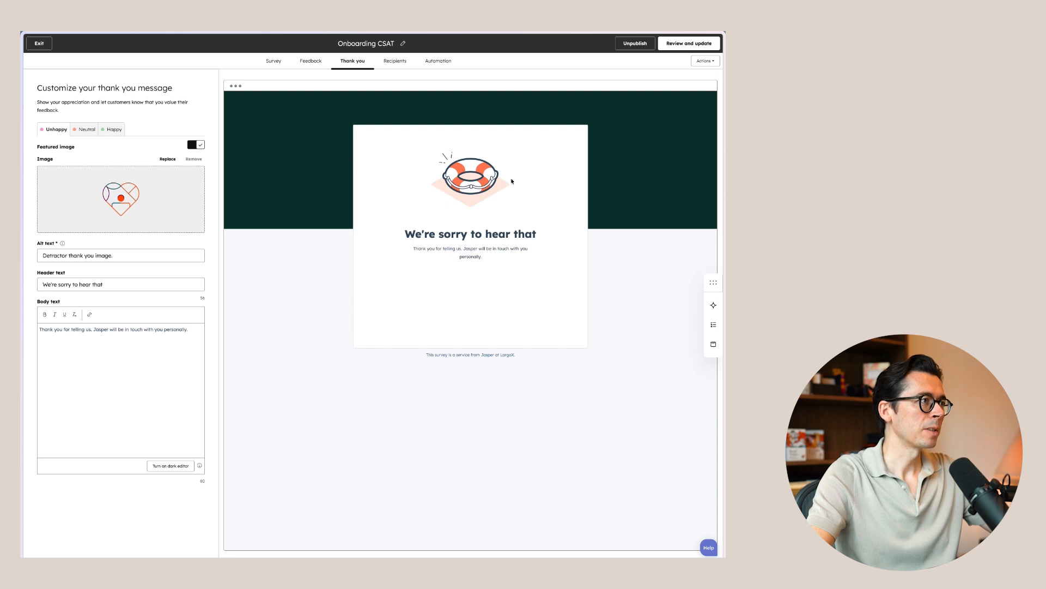
Review the survey's recipient criteria and send delay, and its automation settings for notifications, campaigns and follow-up actions.
left_click(395, 61)
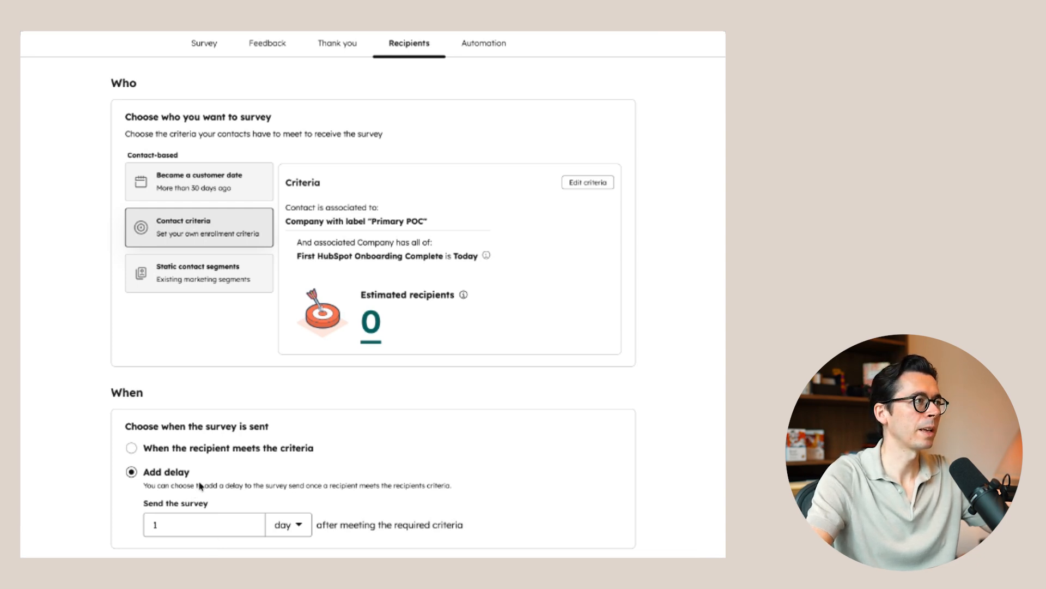
left_click(484, 44)
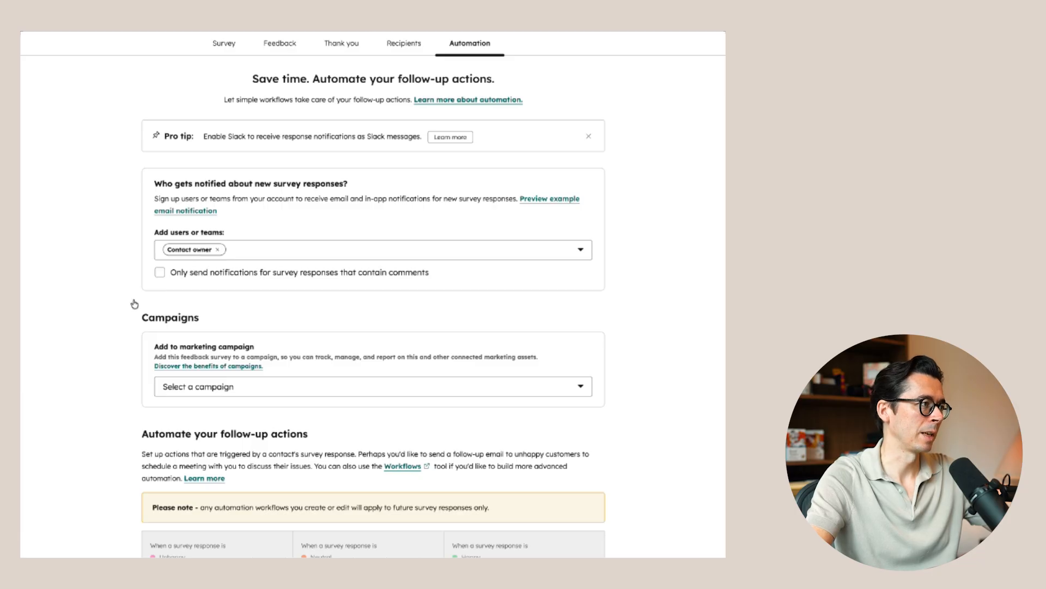
scroll(121, 346, "down", 2)
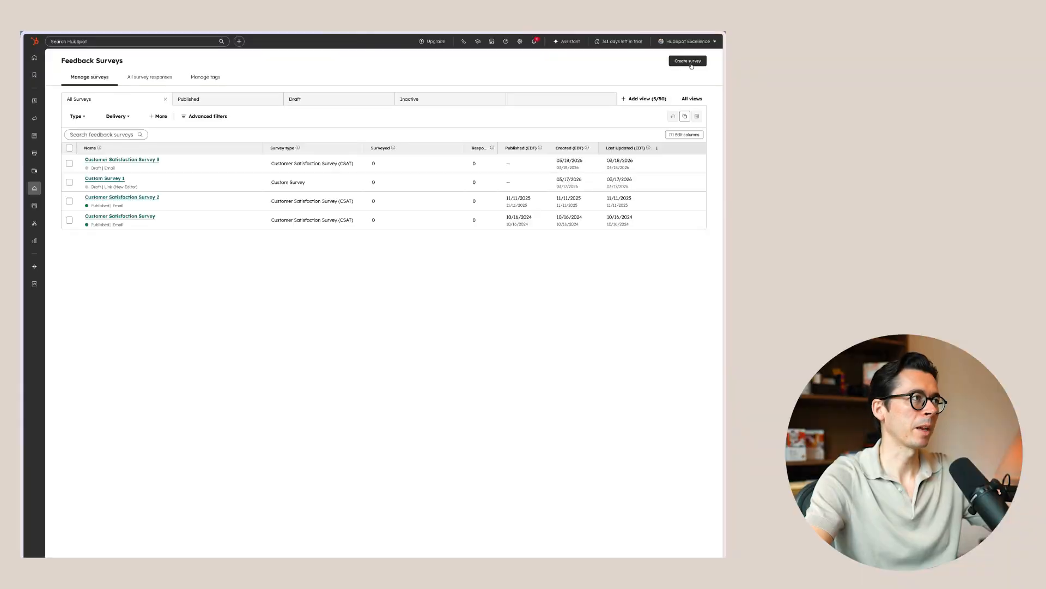
Start creating a new survey and preview the custom, customer support, customer satisfaction and customer loyalty templates.
left_click(692, 66)
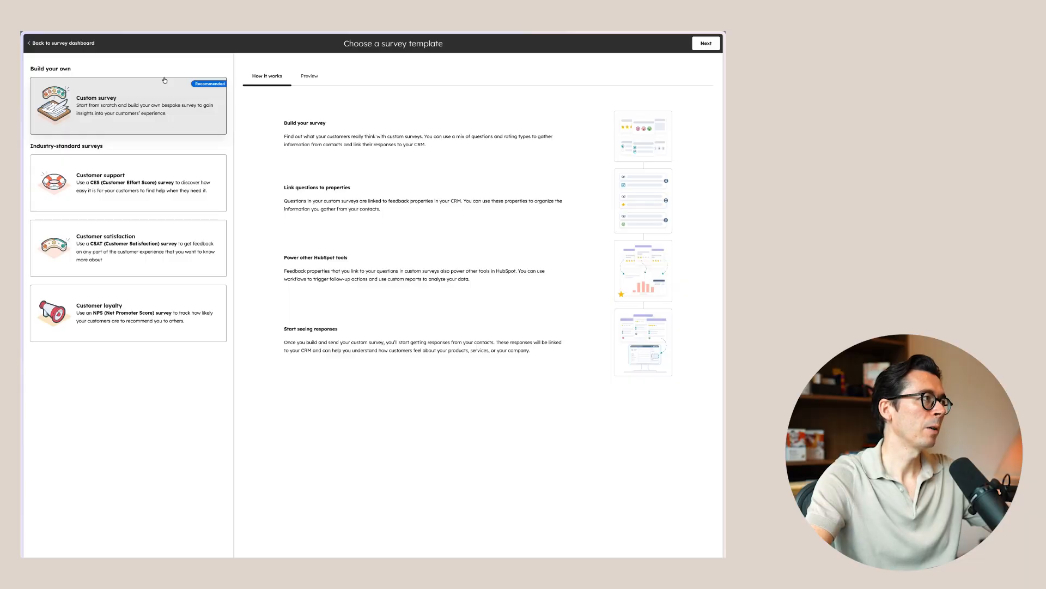
left_click(309, 82)
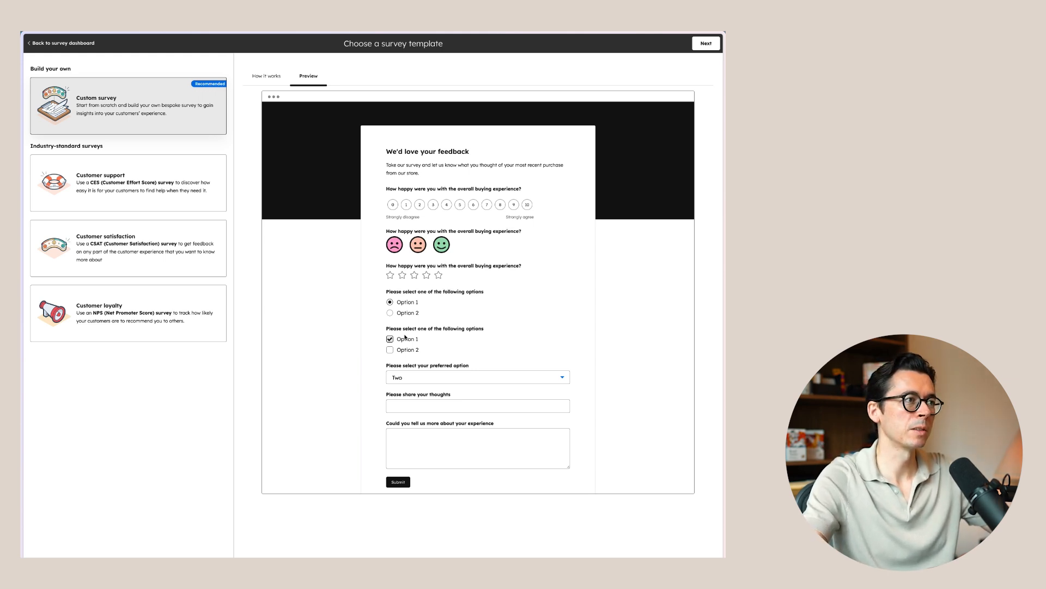
left_click(136, 175)
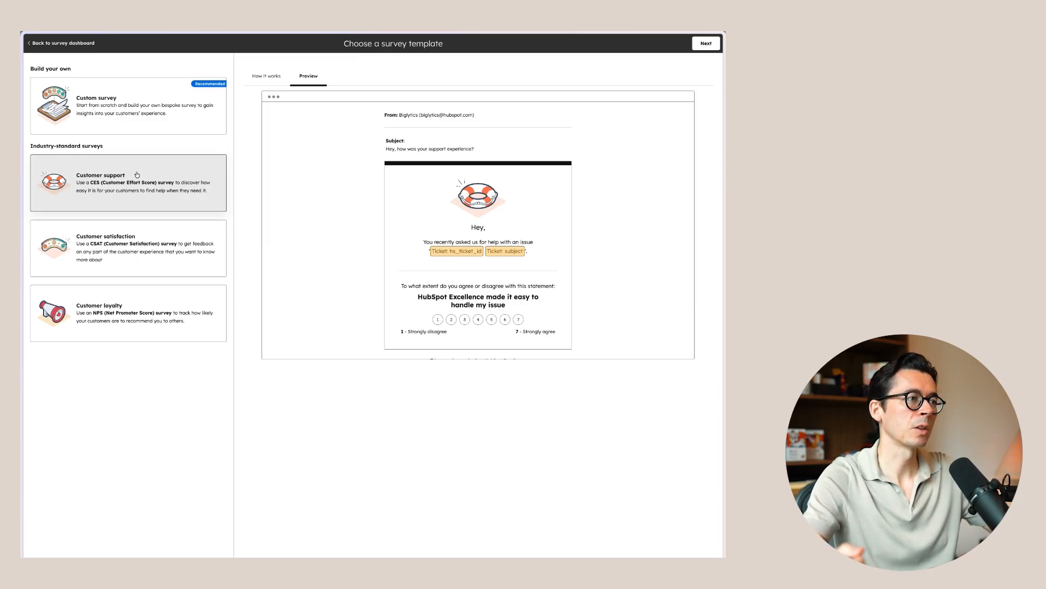
left_click(148, 259)
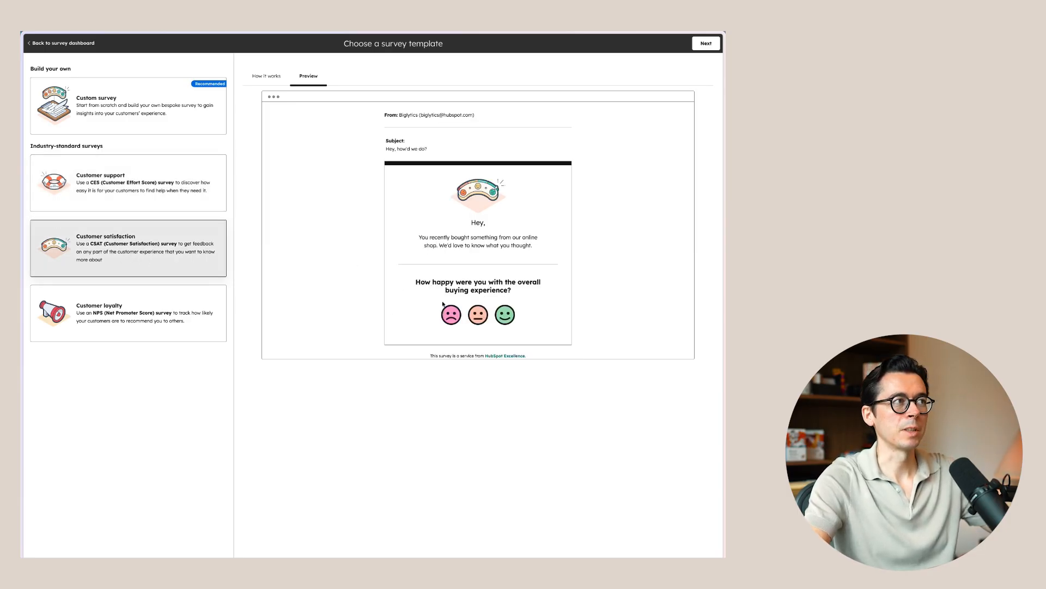
left_click(212, 323)
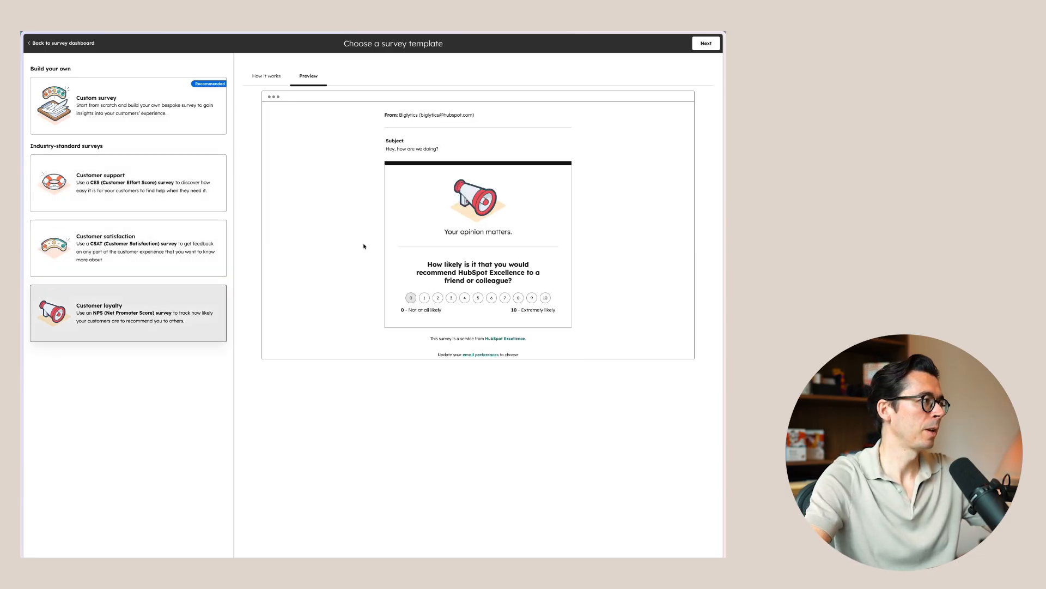